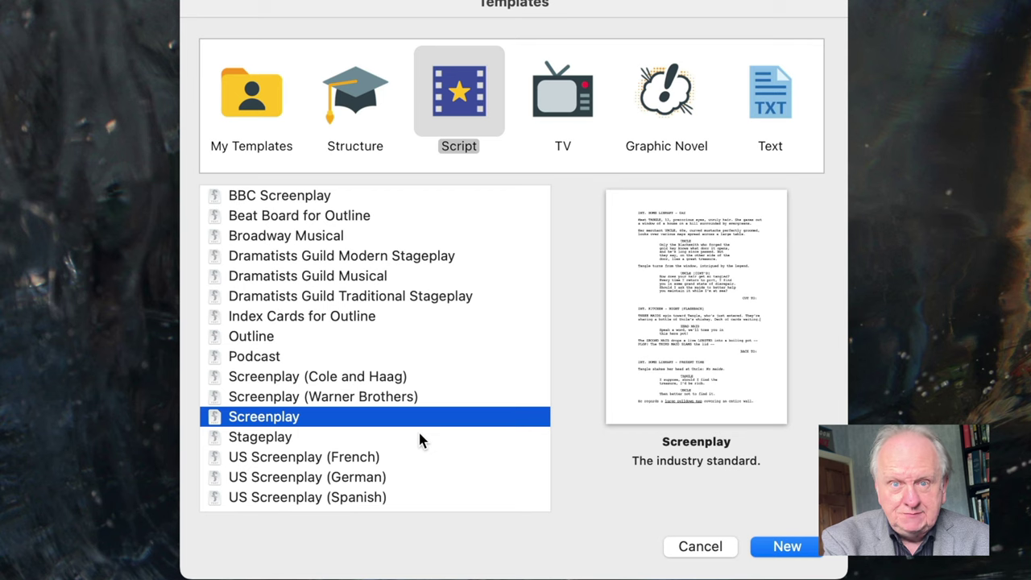
# Create a new blank Untitled Screenplay from the Screenplay template
pyautogui.click(779, 548)
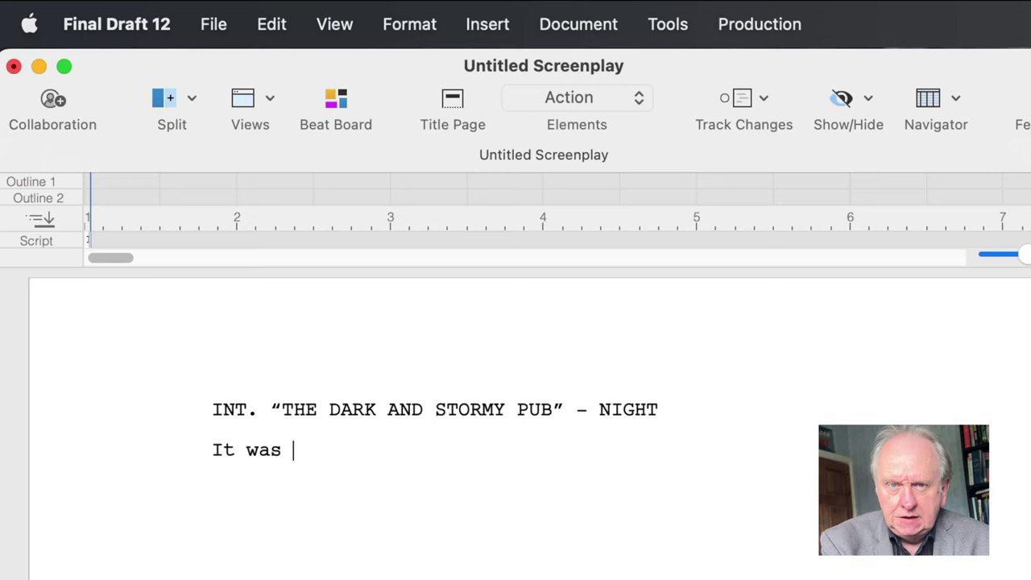
# Type the action 'a Dark and Stormy franchise restaurant chain', correcting the typos
pyautogui.write('a Dark a')
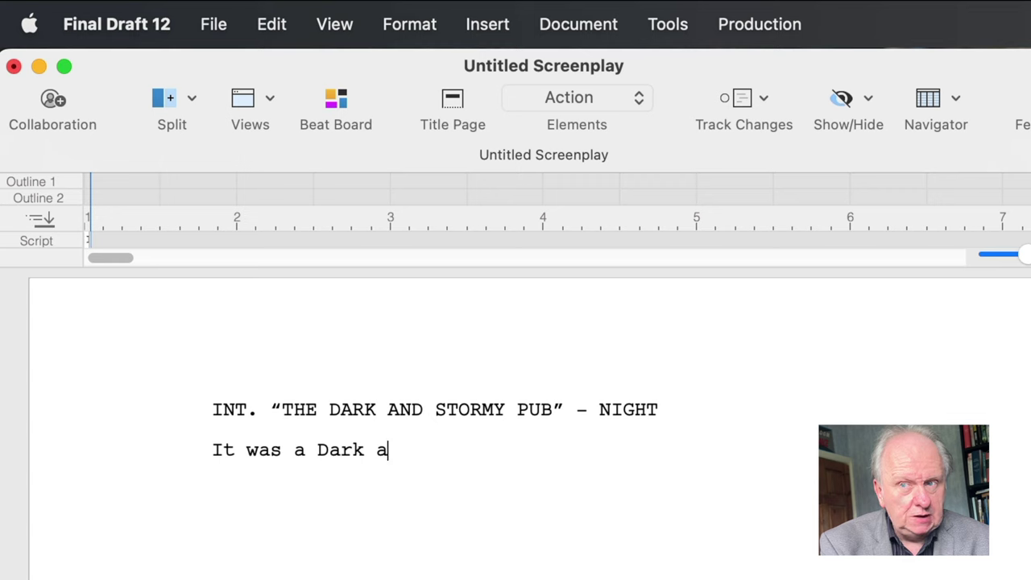
pyautogui.write('dn Stor')
pyautogui.hotkey('alt', 'shift', 'Left')
pyautogui.hotkey('alt', 'shift', 'Left')
pyautogui.hotkey('shift', 'Left')
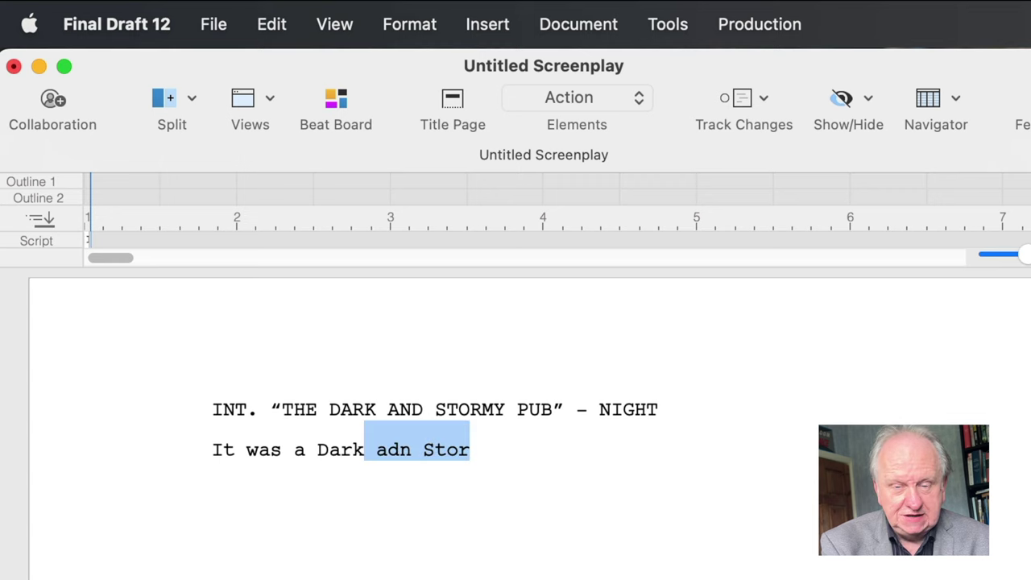
pyautogui.write('and ')
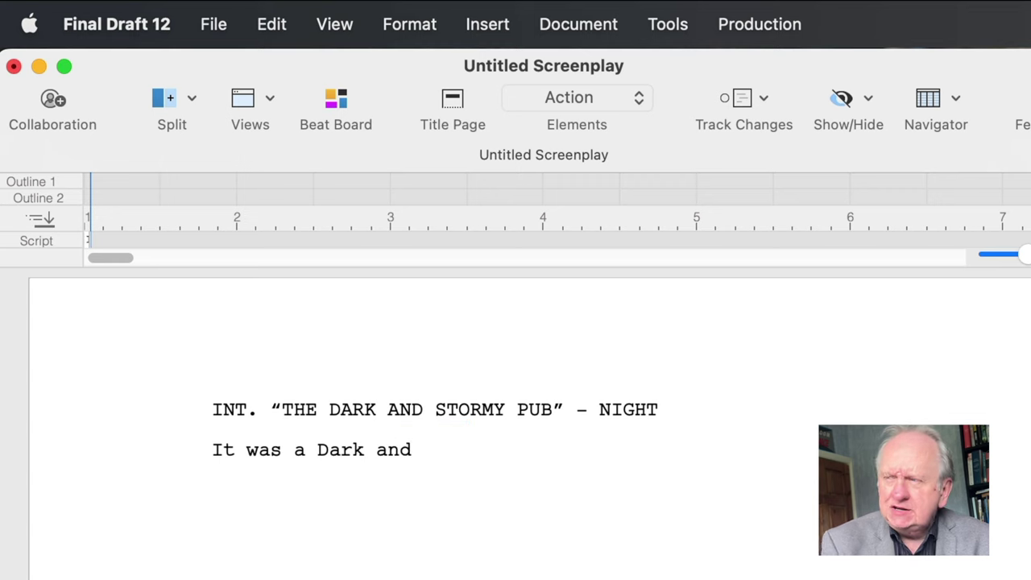
pyautogui.write('Stor')
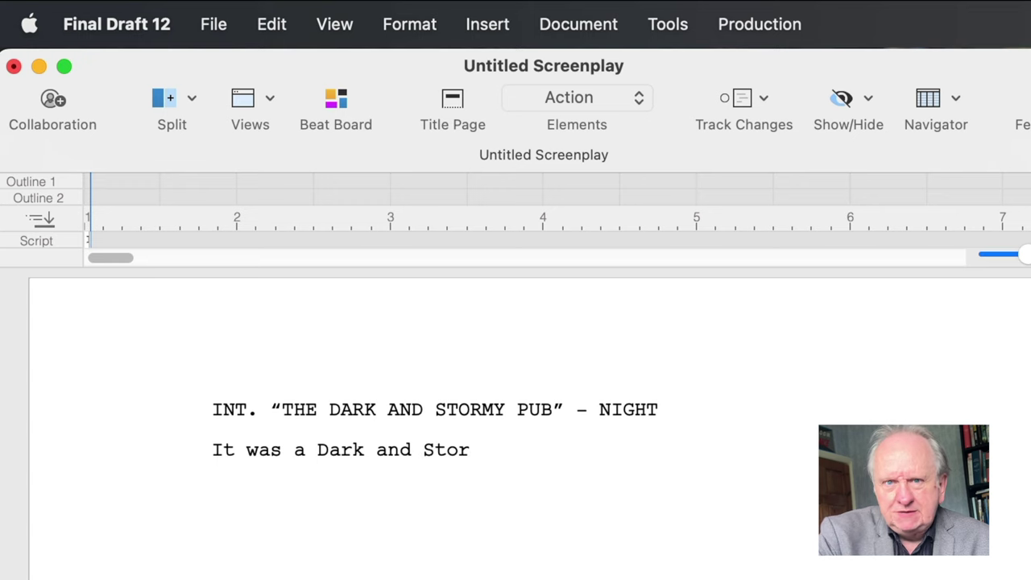
pyautogui.write('my franchis')
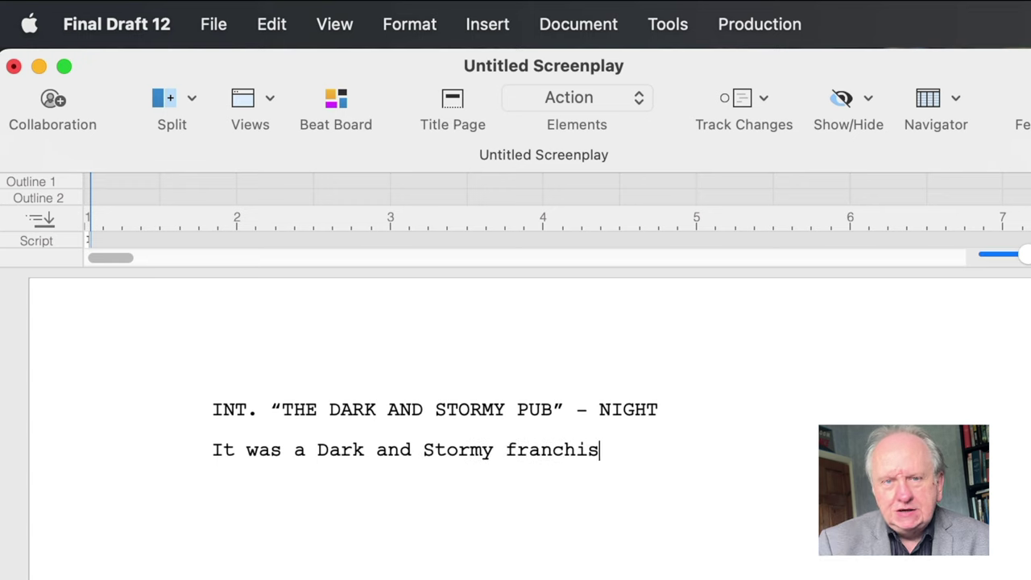
pyautogui.write('e resutanr')
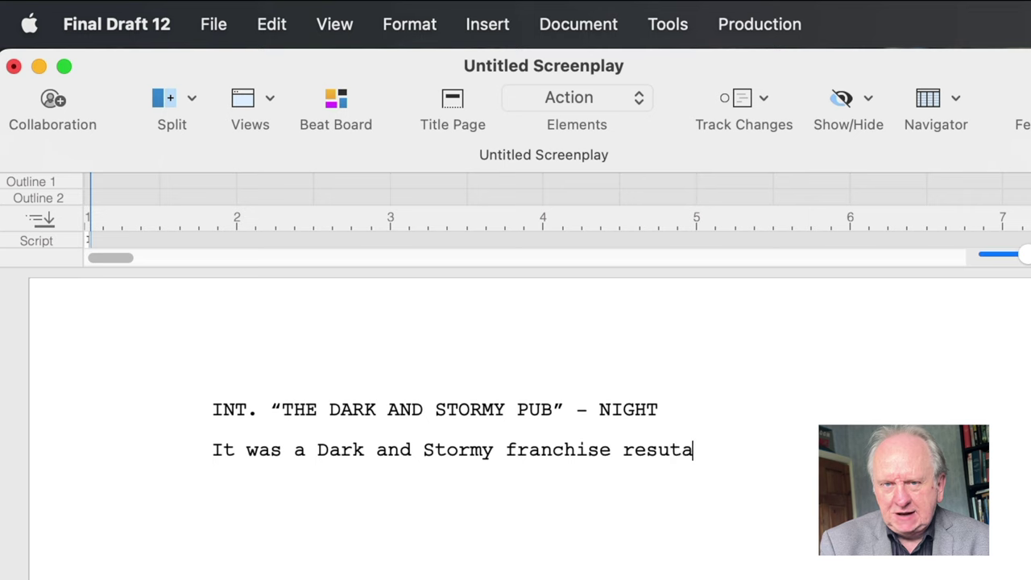
pyautogui.press('BackSpace')
pyautogui.press('BackSpace')
pyautogui.press('BackSpace')
pyautogui.press('BackSpace')
pyautogui.write('t')
pyautogui.press('BackSpace')
pyautogui.press('BackSpace')
pyautogui.write('taurant h')
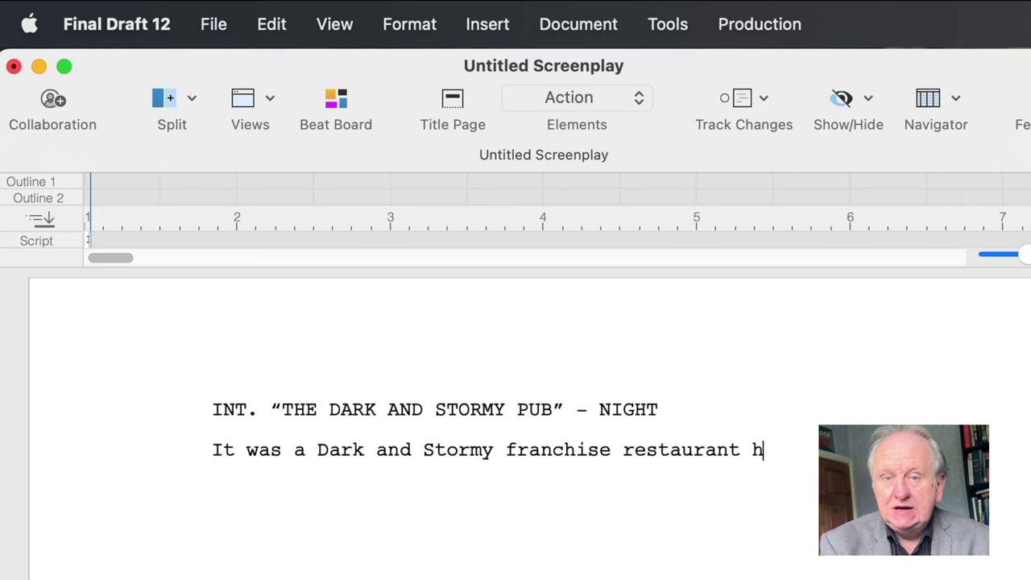
pyautogui.write('chaing')
pyautogui.press('BackSpace')
pyautogui.press('BackSpace')
pyautogui.write('t')
pyautogui.press('BackSpace')
pyautogui.press('BackSpace')
pyautogui.write('n')
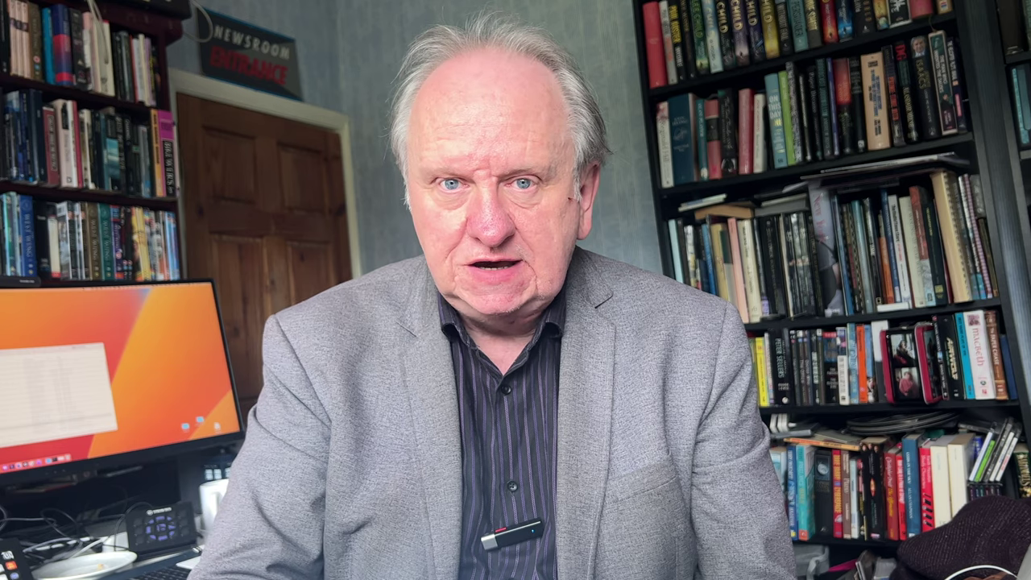
# Continue with 'deep into a very difficult scene, lots of complex action to describe, lots of profo' and save with Cmd+S
pyautogui.click(260, 14)
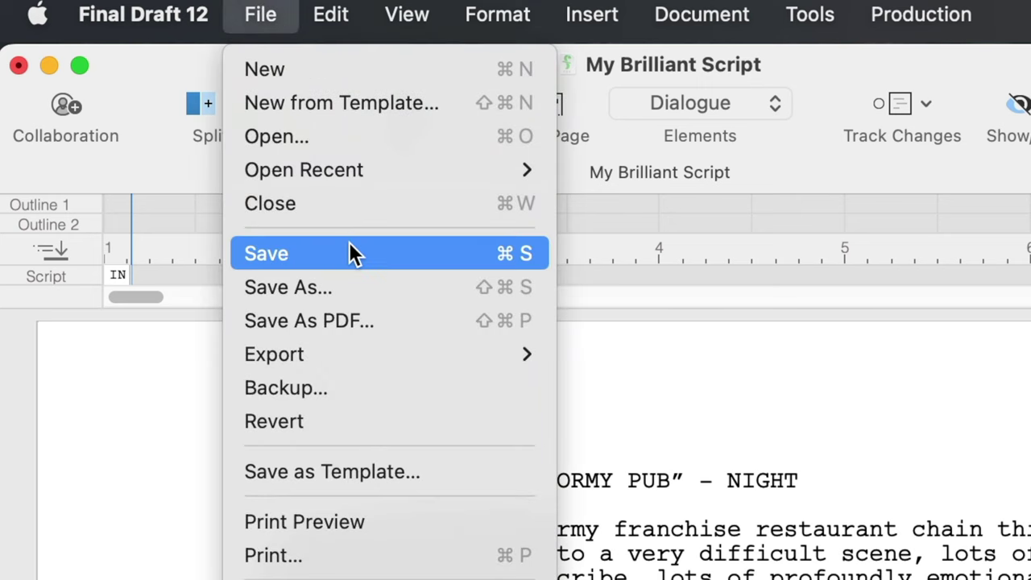
pyautogui.write('deep ')
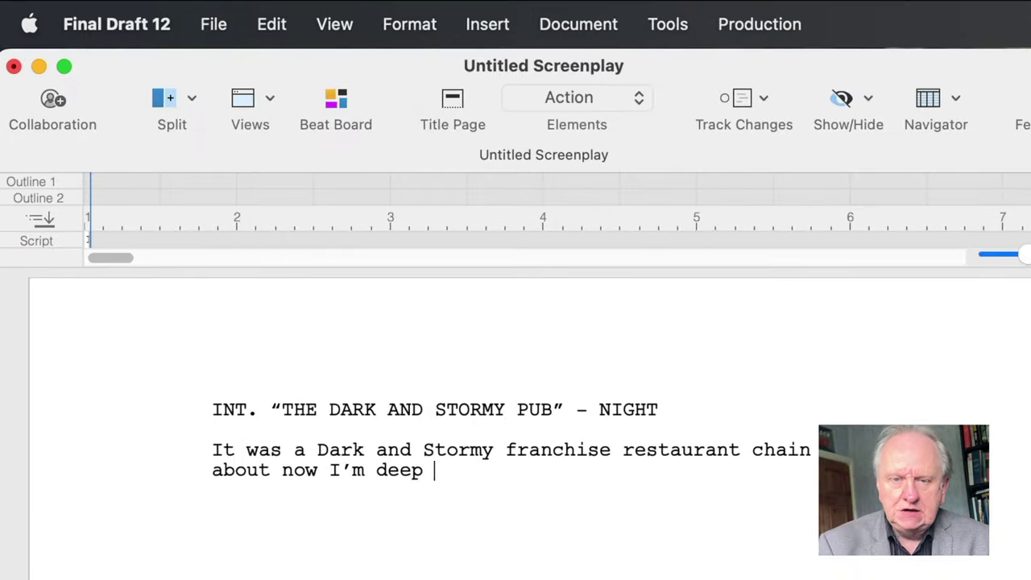
pyautogui.write('into a very d')
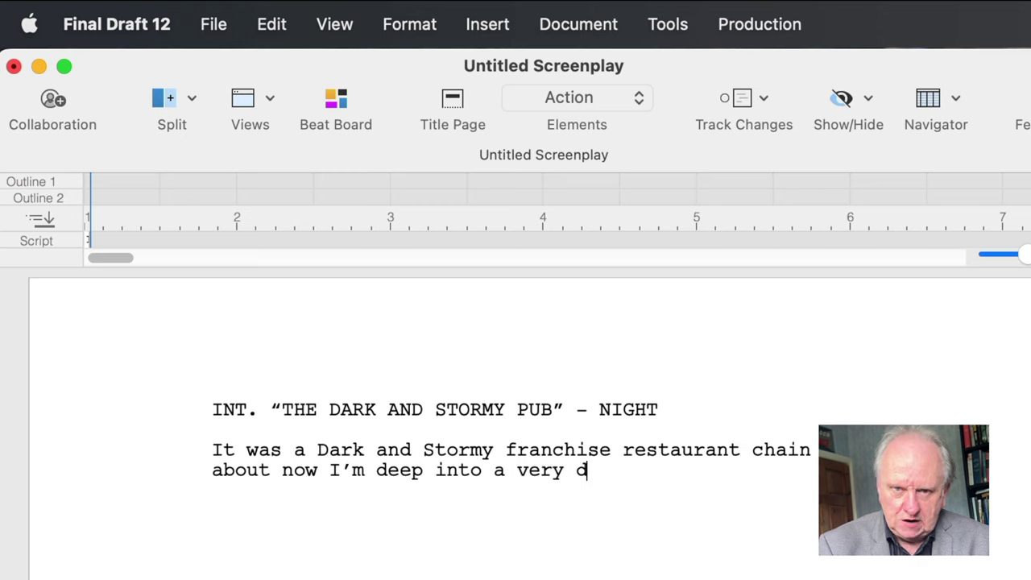
pyautogui.write('ifficult sceen,')
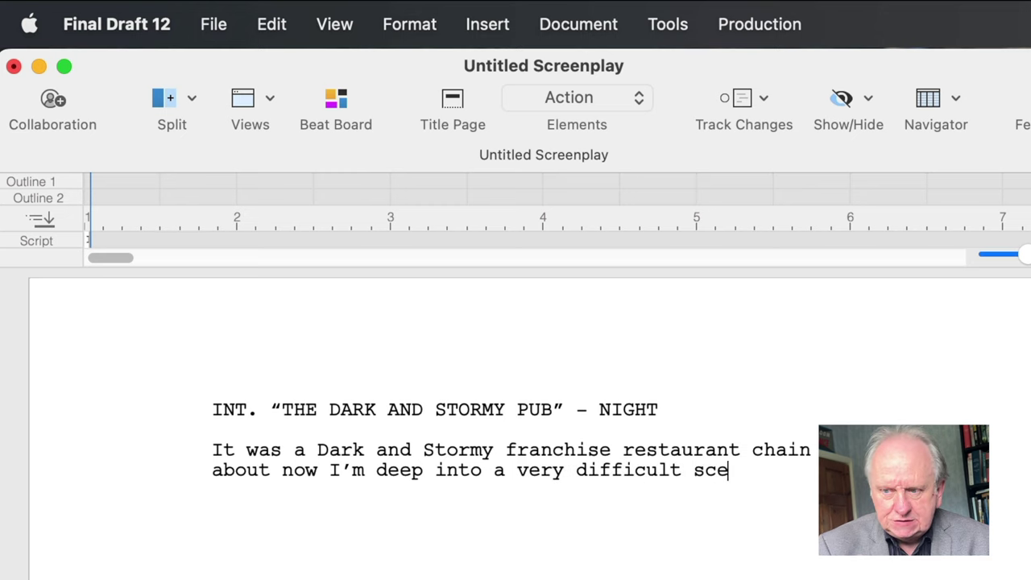
pyautogui.press('BackSpace')
pyautogui.press('BackSpace')
pyautogui.write('ne')
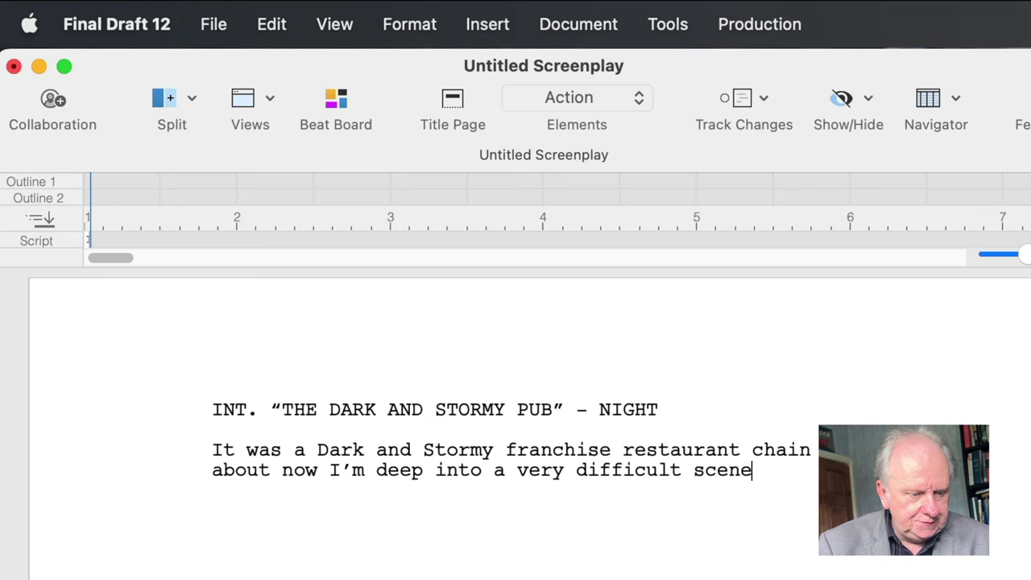
pyautogui.write(', lots')
pyautogui.write(' of complex actio')
pyautogui.write('n to describe')
pyautogui.write(', lots of')
pyautogui.write(' deeply')
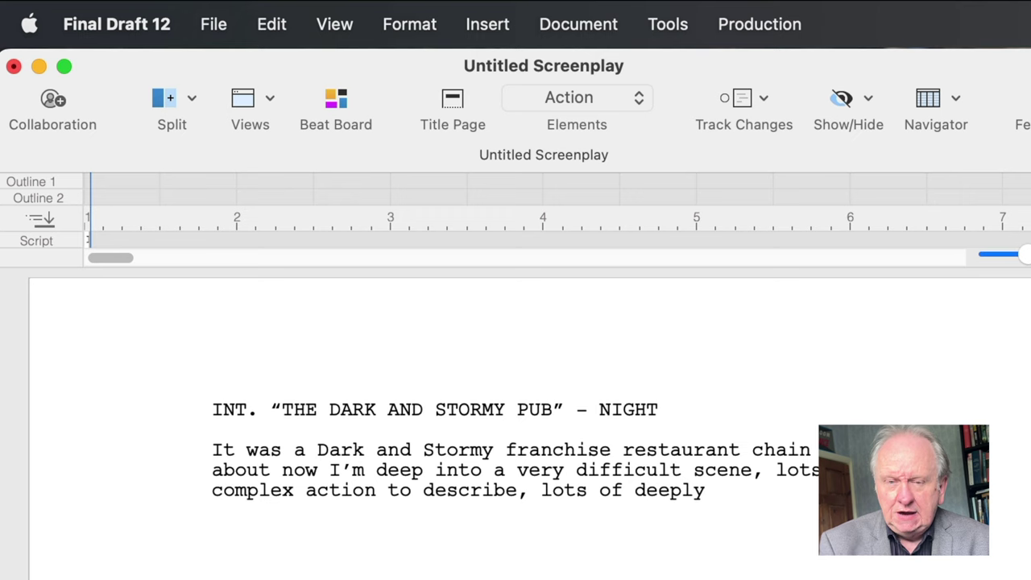
pyautogui.press('Left')
pyautogui.hotkey('alt', 'shift', 'Left')
pyautogui.press('BackSpace')
pyautogui.write('profo')
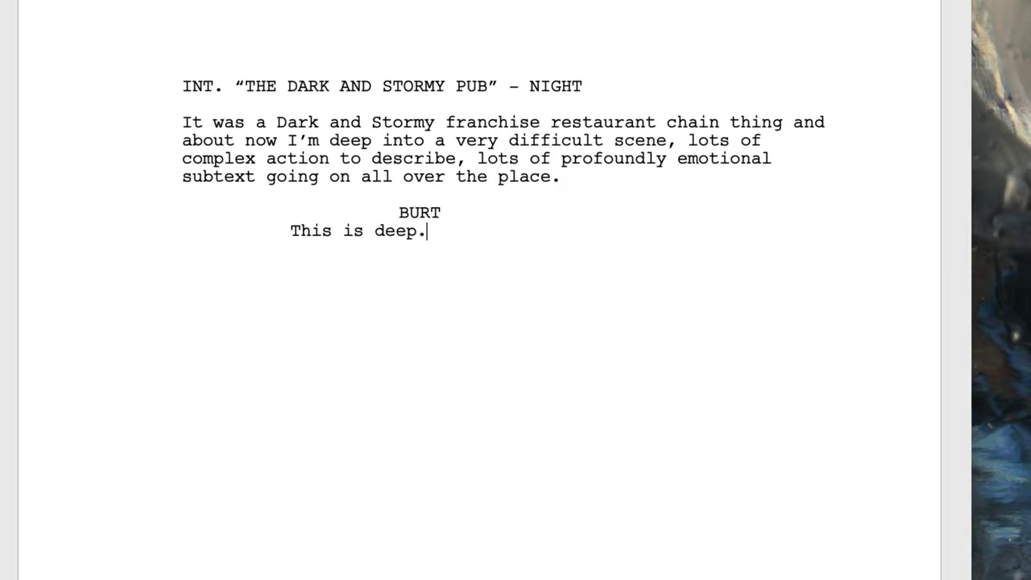
pyautogui.press('super+s')
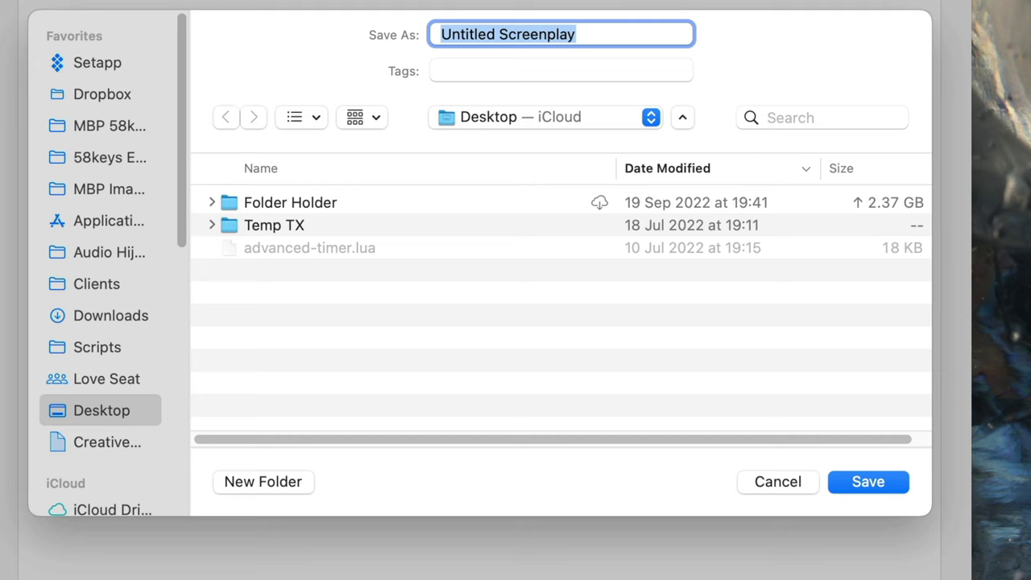
# Save the script as 'My Brilliant Script' and bring up its title page
pyautogui.write('My Brilliant Scr')
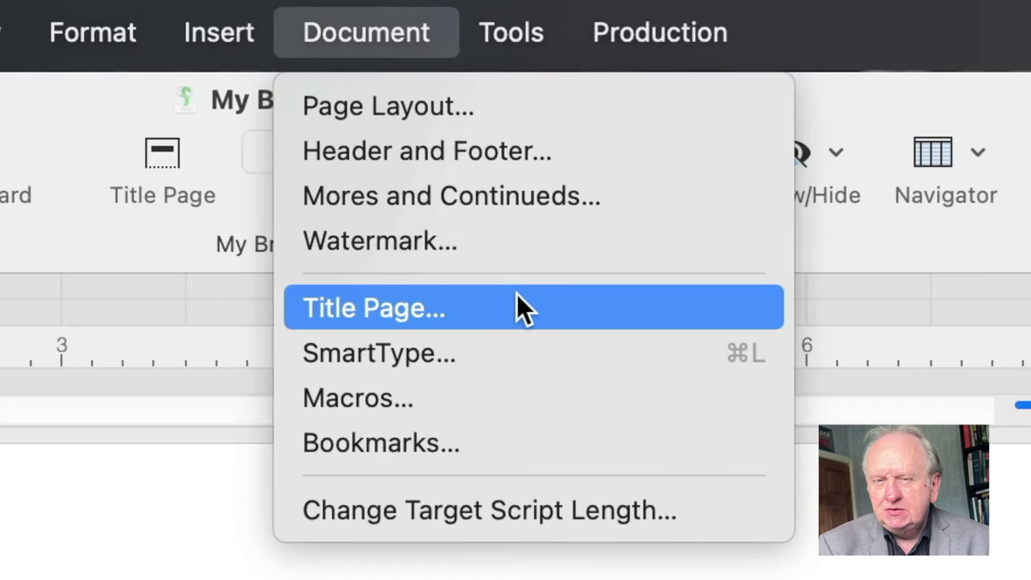
pyautogui.click(518, 300)
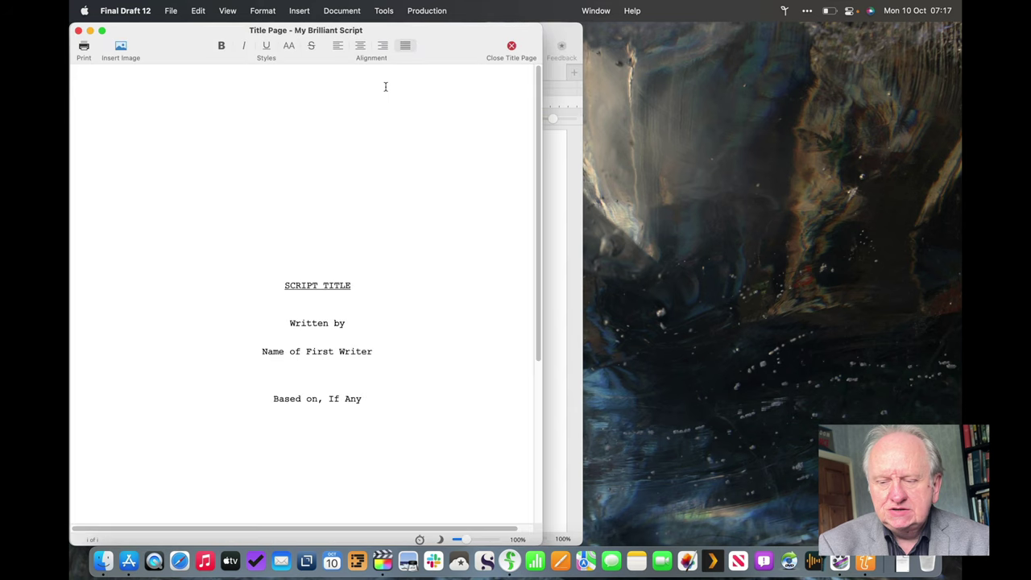